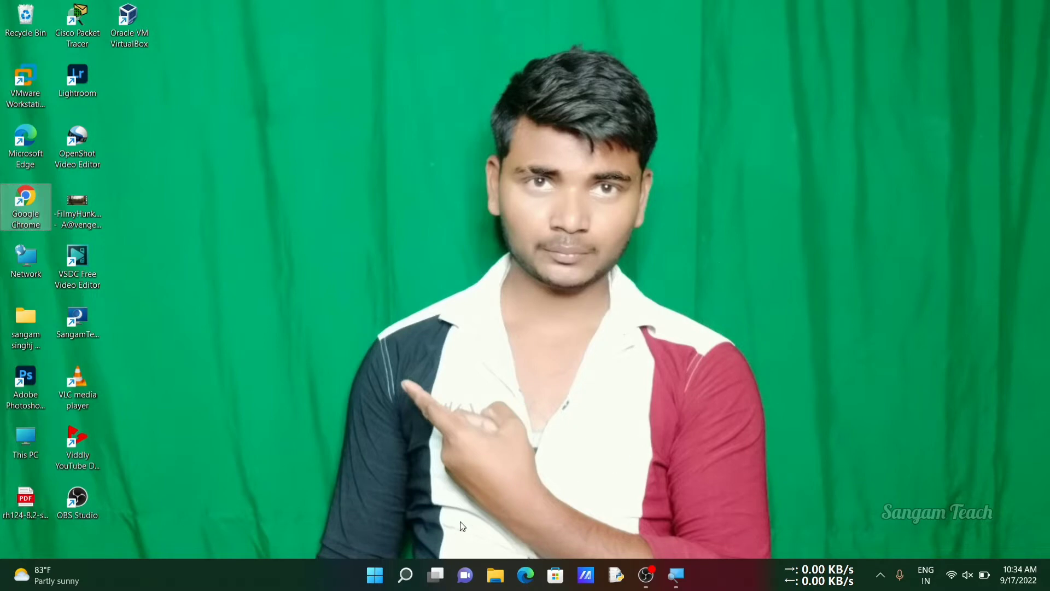
Remove Hindi from the preferred languages in the Windows Language & region settings
left_click(376, 575)
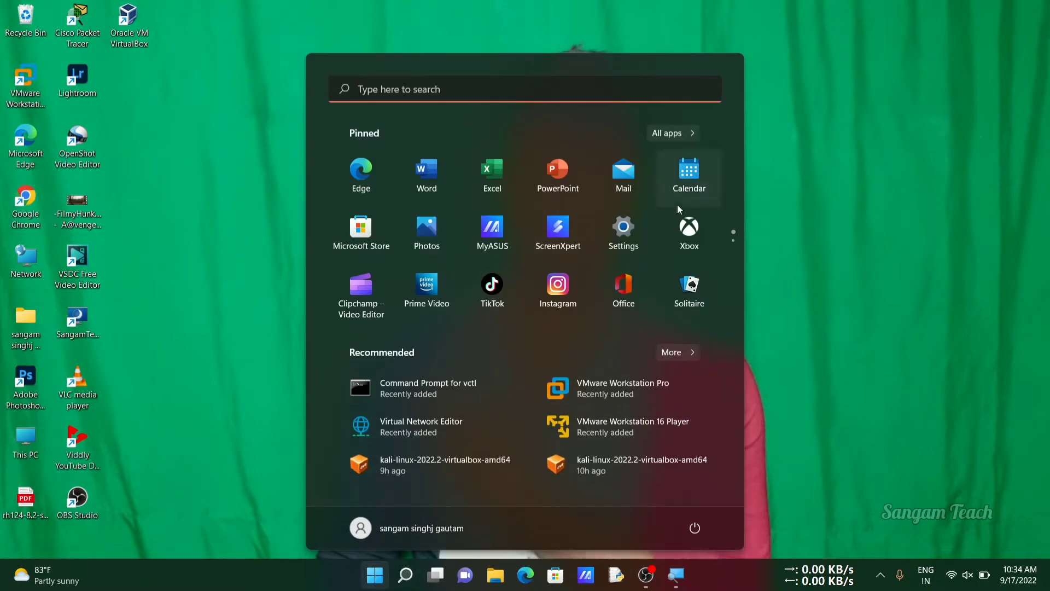
left_click(624, 230)
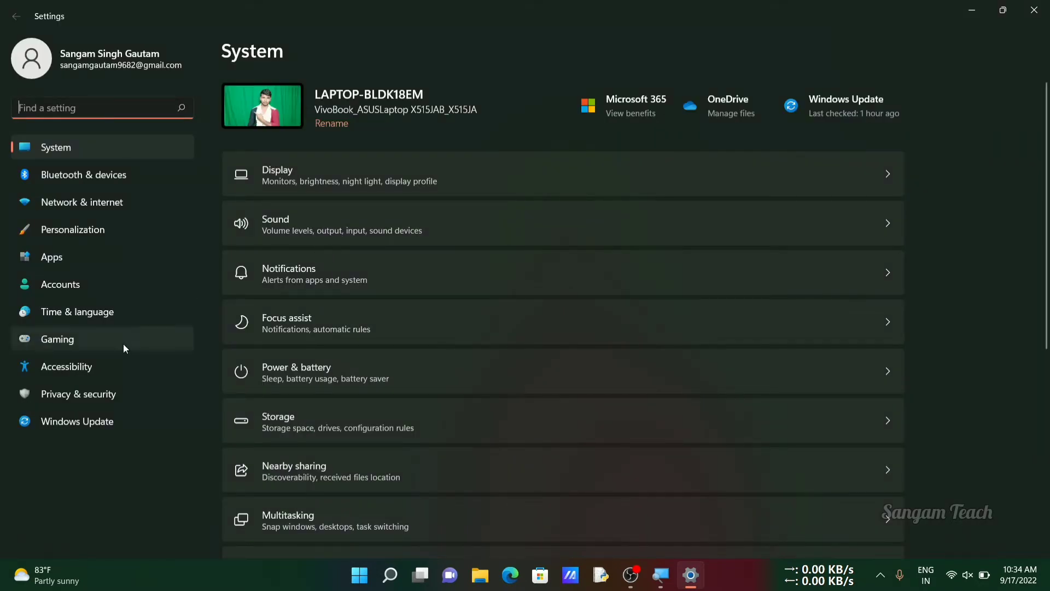
left_click(89, 313)
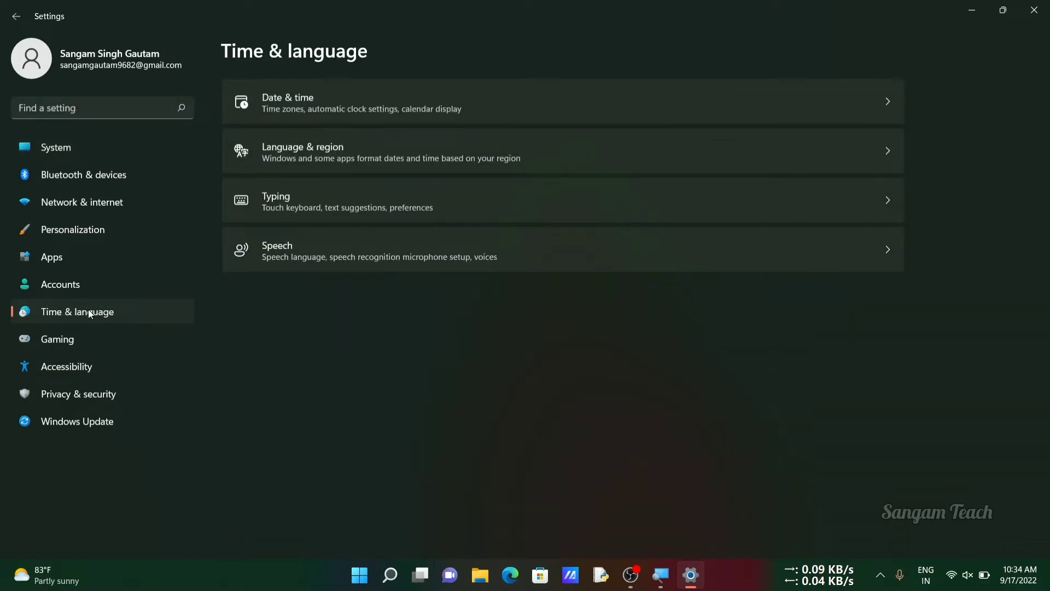
left_click(287, 149)
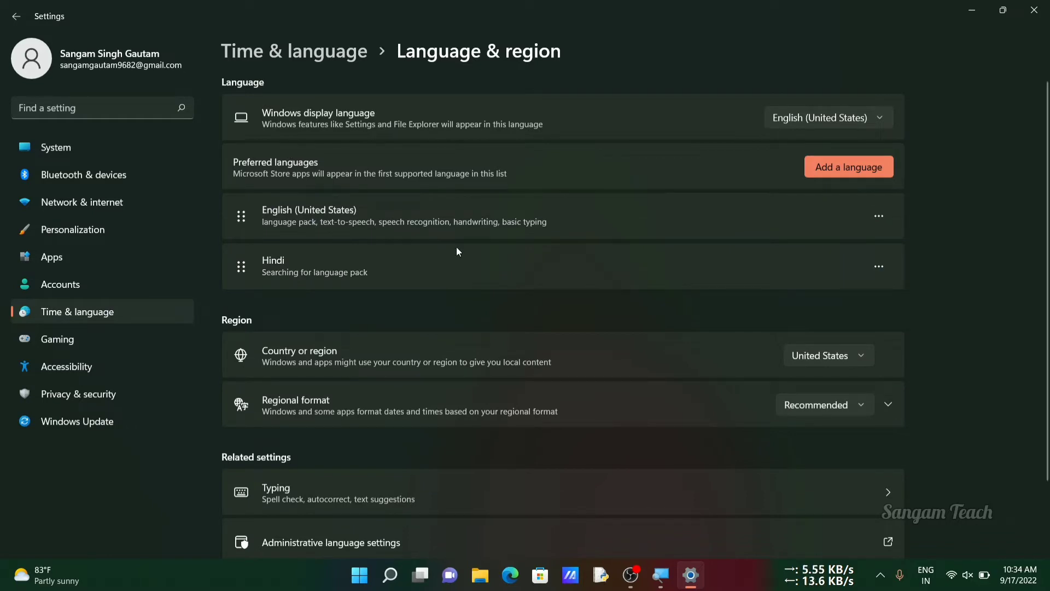
left_click(880, 267)
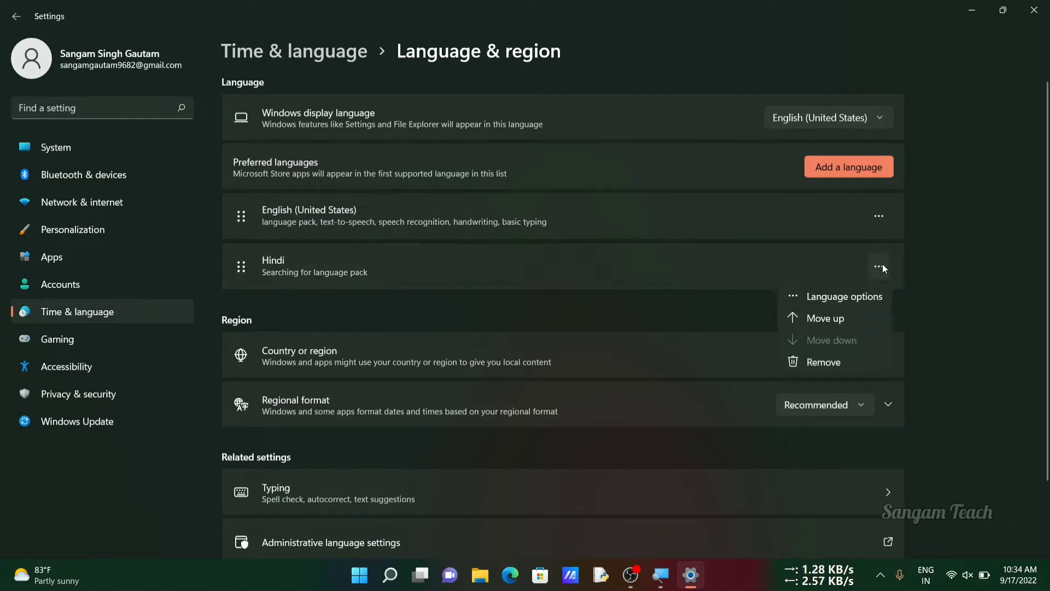
left_click(804, 363)
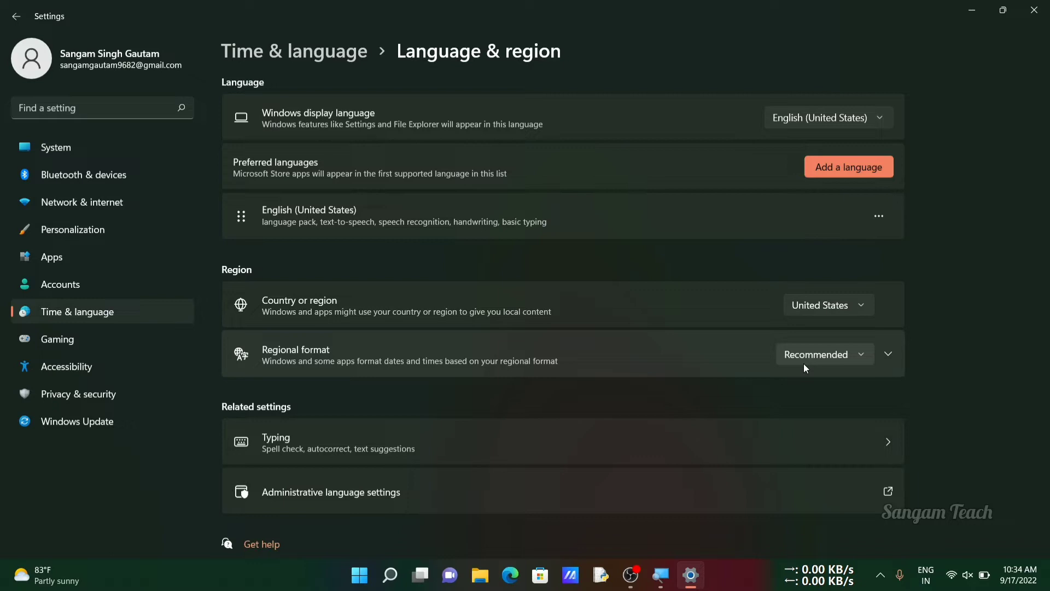
left_click(866, 167)
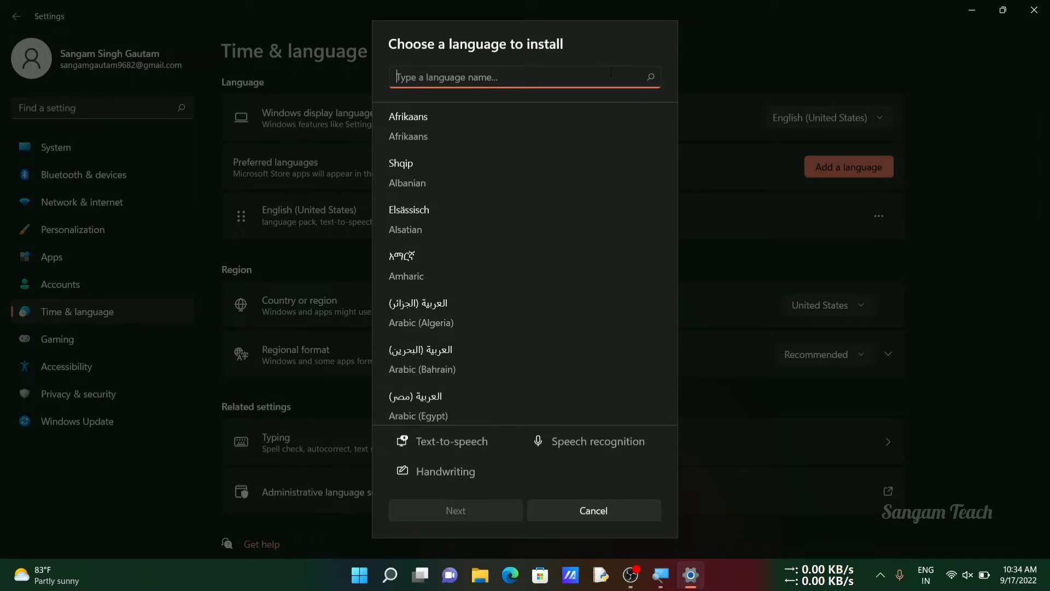
type("hind")
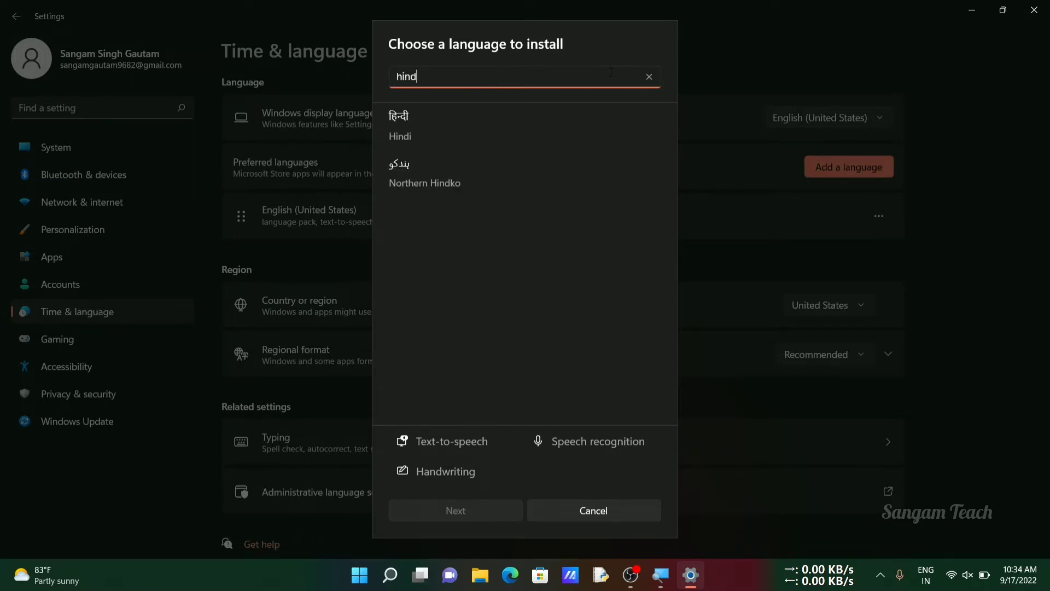
left_click(442, 117)
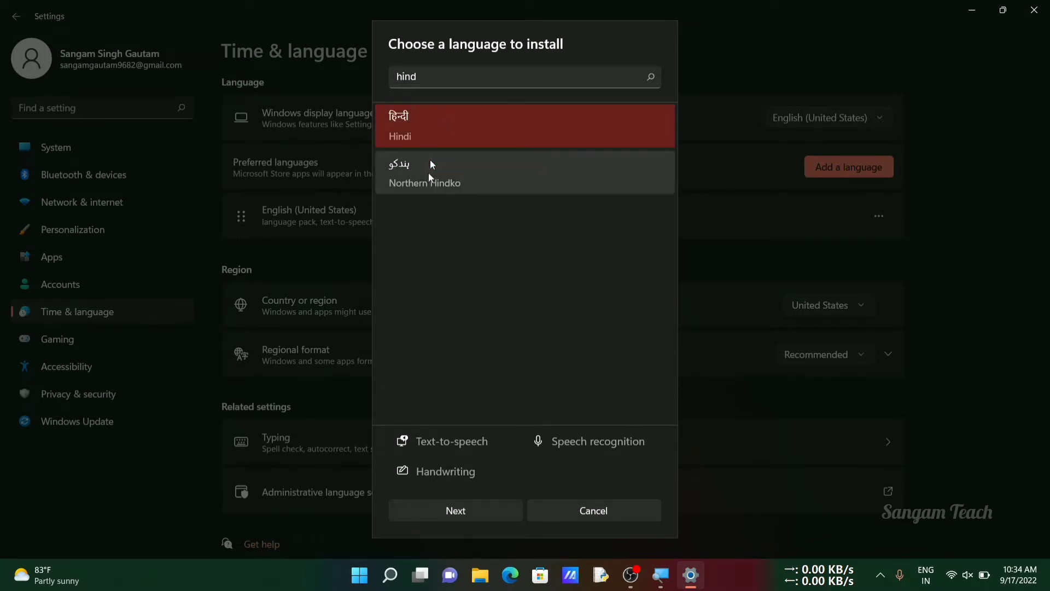
left_click(441, 509)
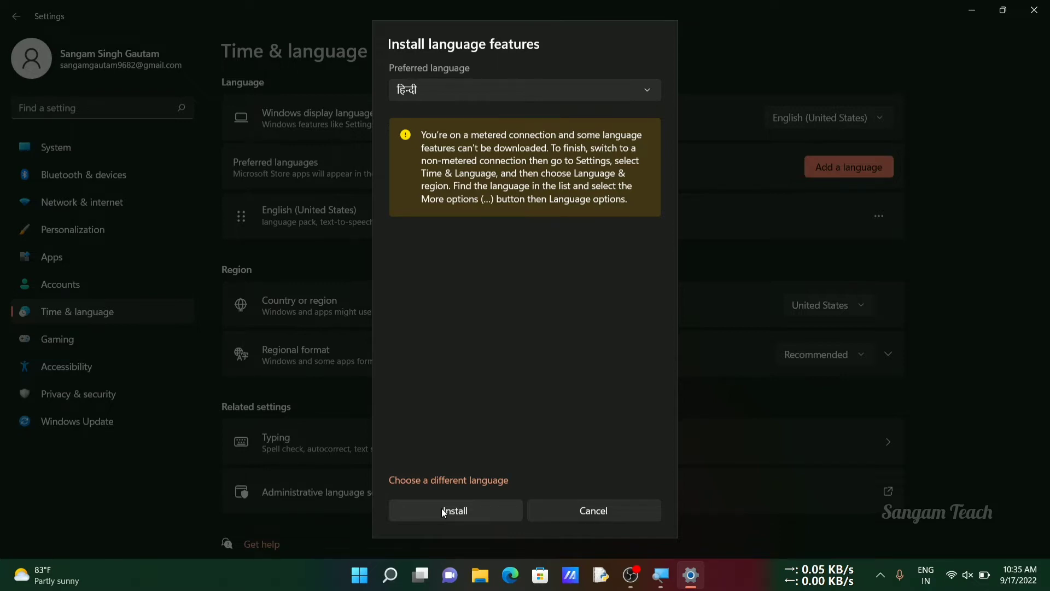
Turn off the metered connection setting for the connected Redmi Y2 Wi-Fi network
left_click(952, 576)
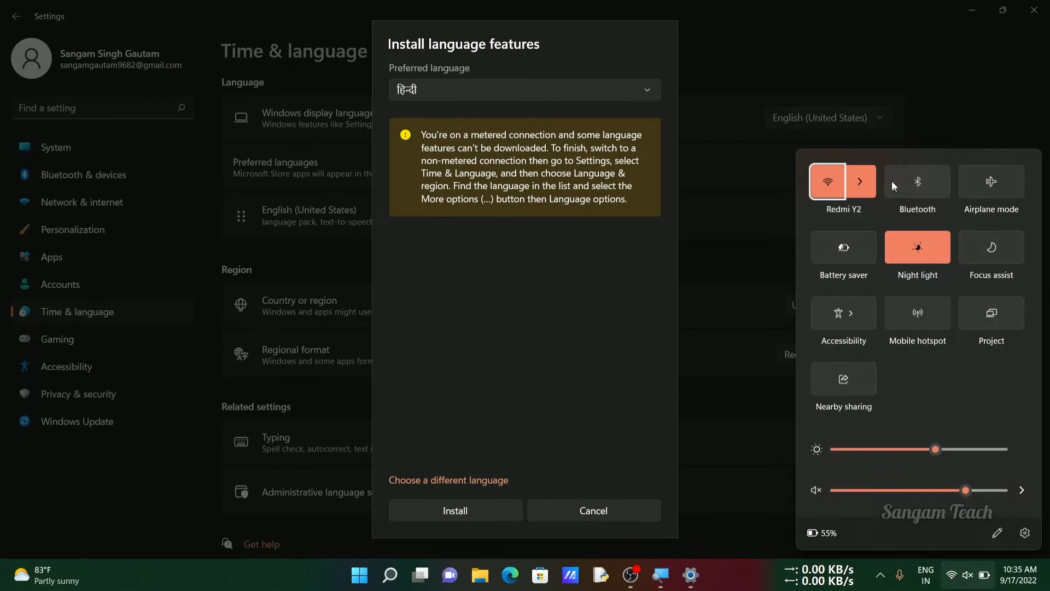
left_click(861, 181)
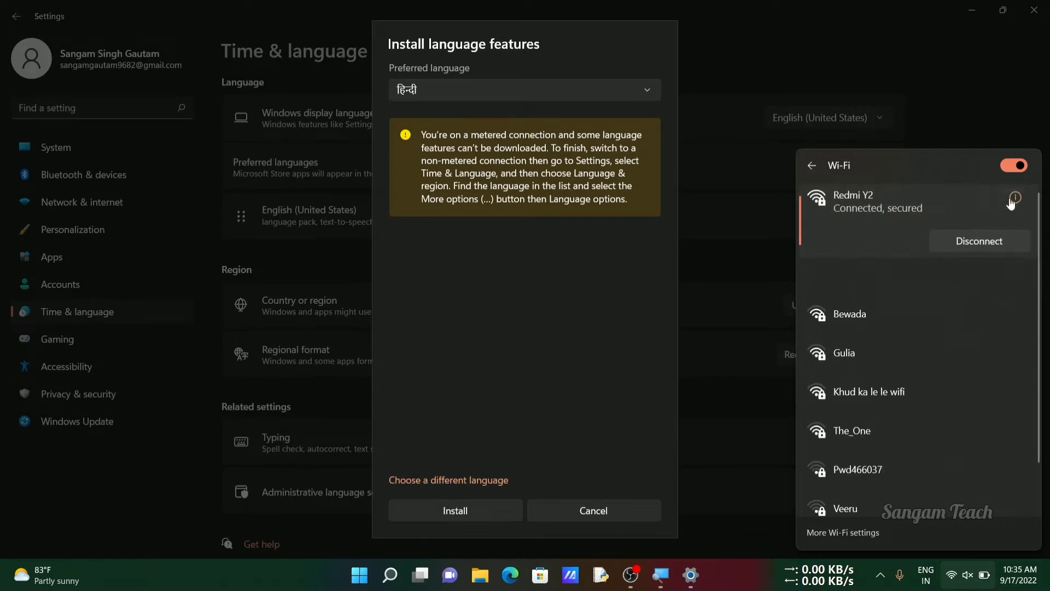
left_click(1015, 196)
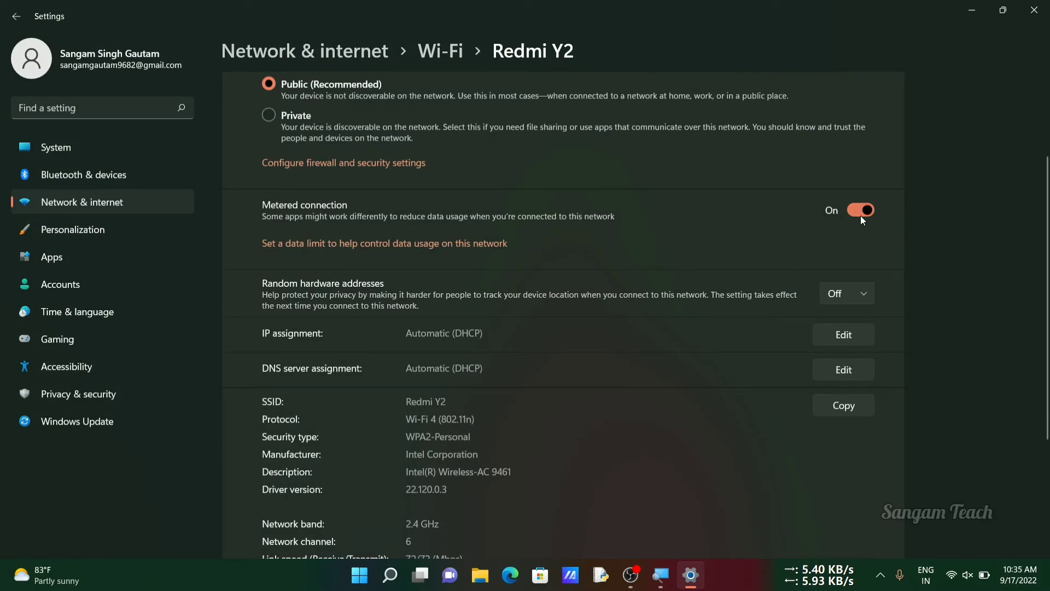
left_click(861, 214)
left_click(13, 16)
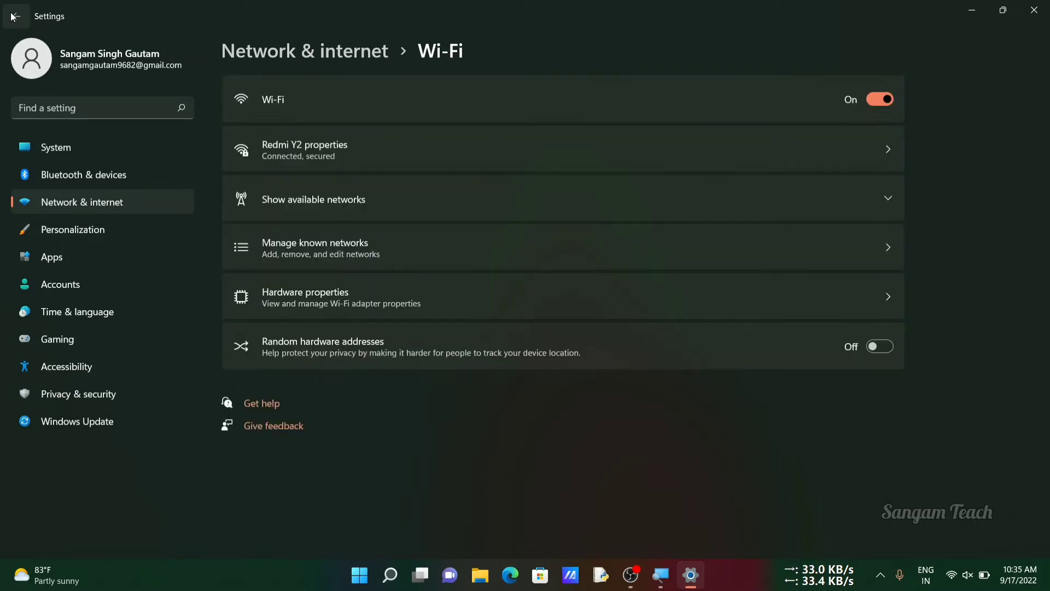
Install Hindi as a preferred language in Language & region, including its text-to-speech and handwriting features
left_click(64, 312)
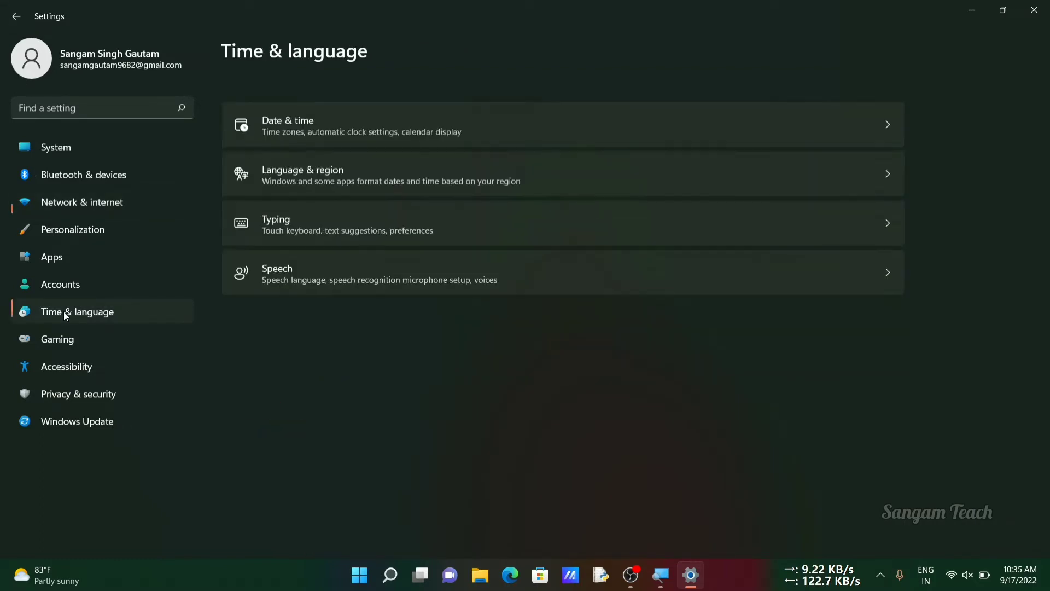
left_click(361, 156)
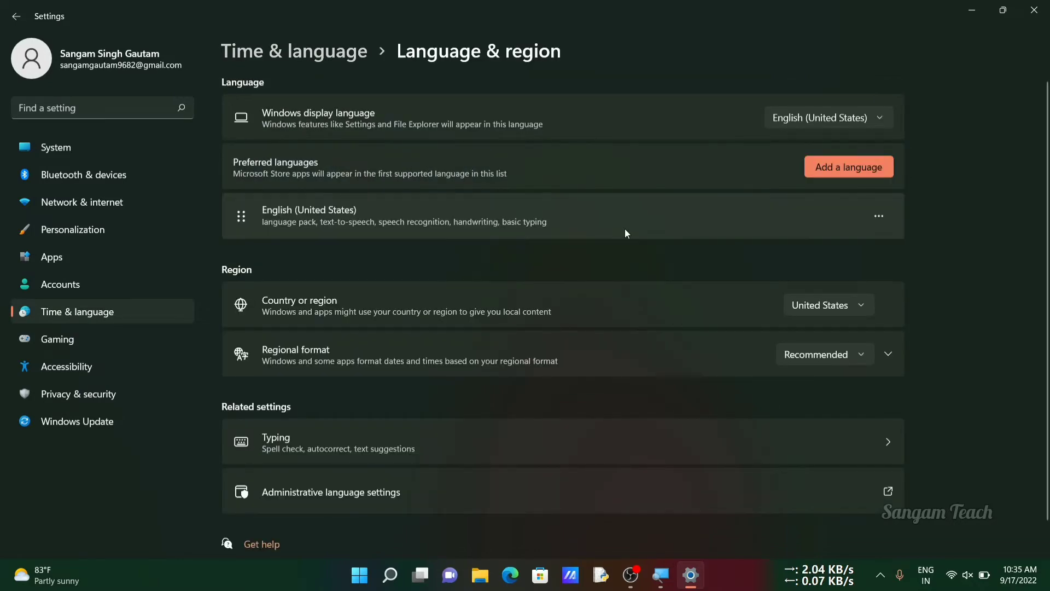
left_click(866, 167)
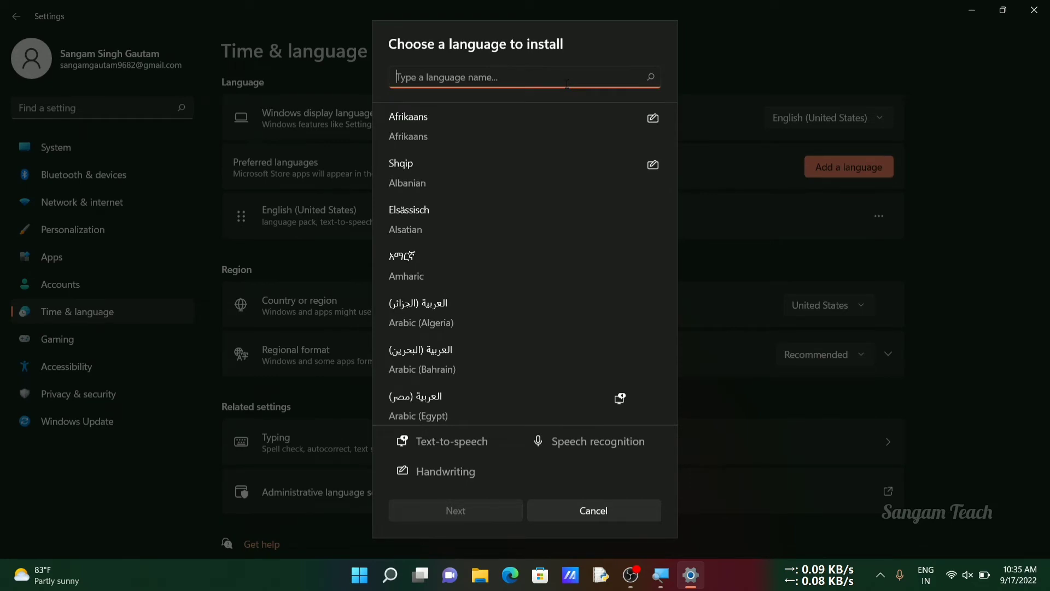
type("h")
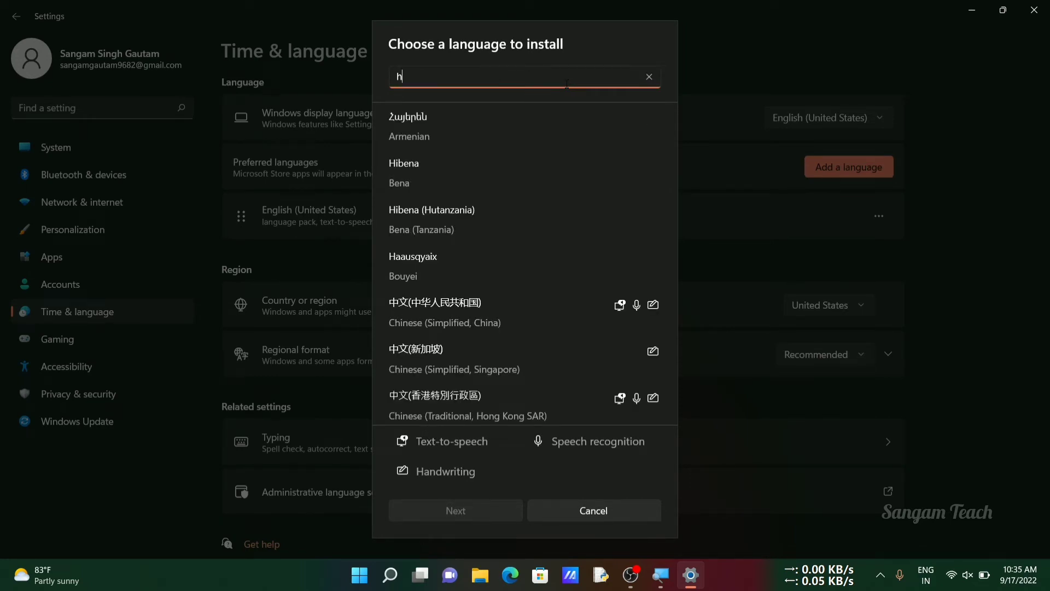
type("indi")
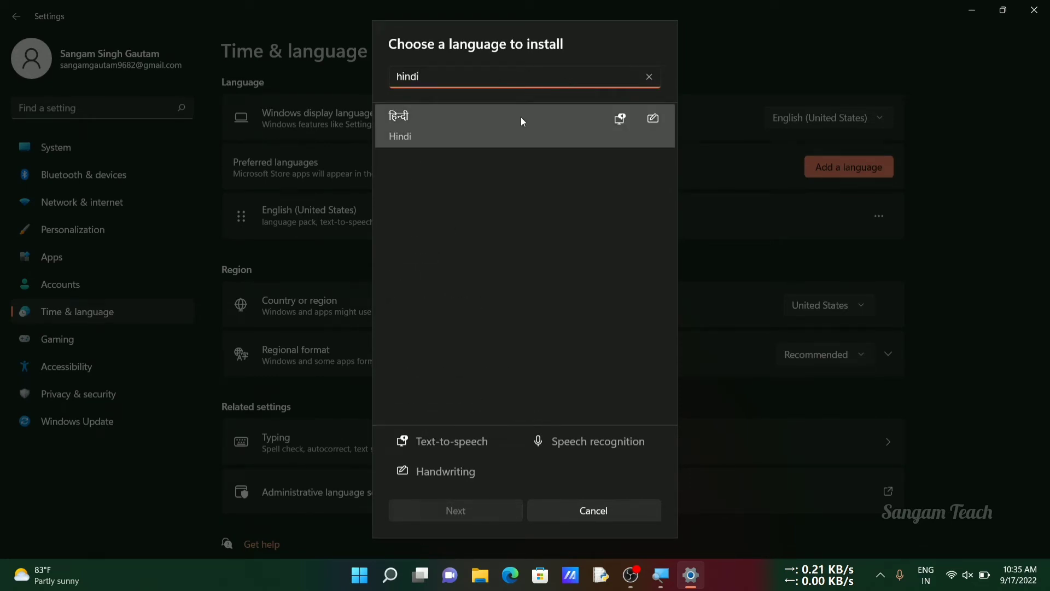
left_click(520, 118)
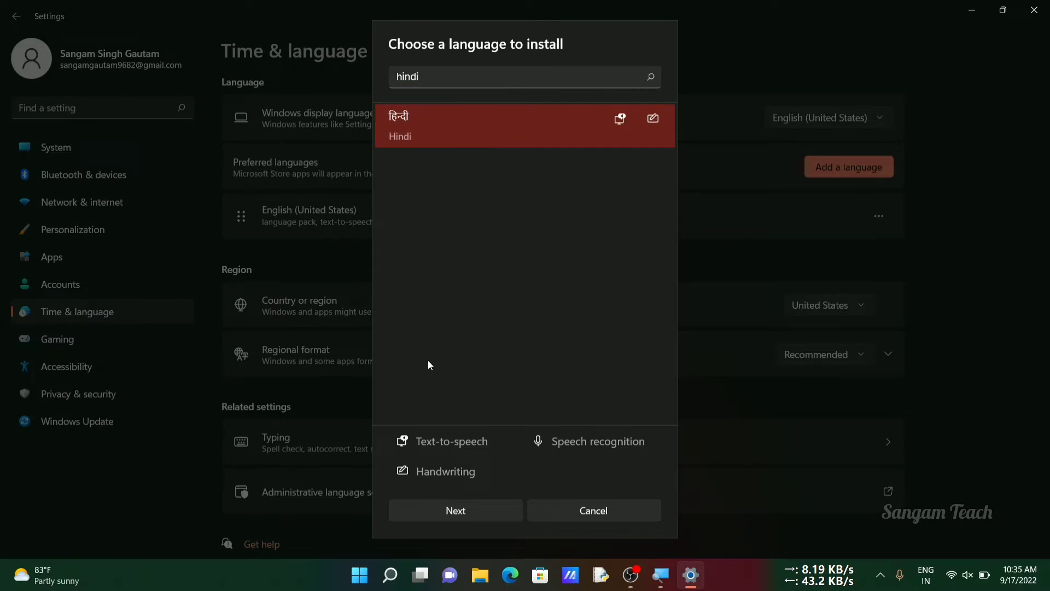
left_click(451, 517)
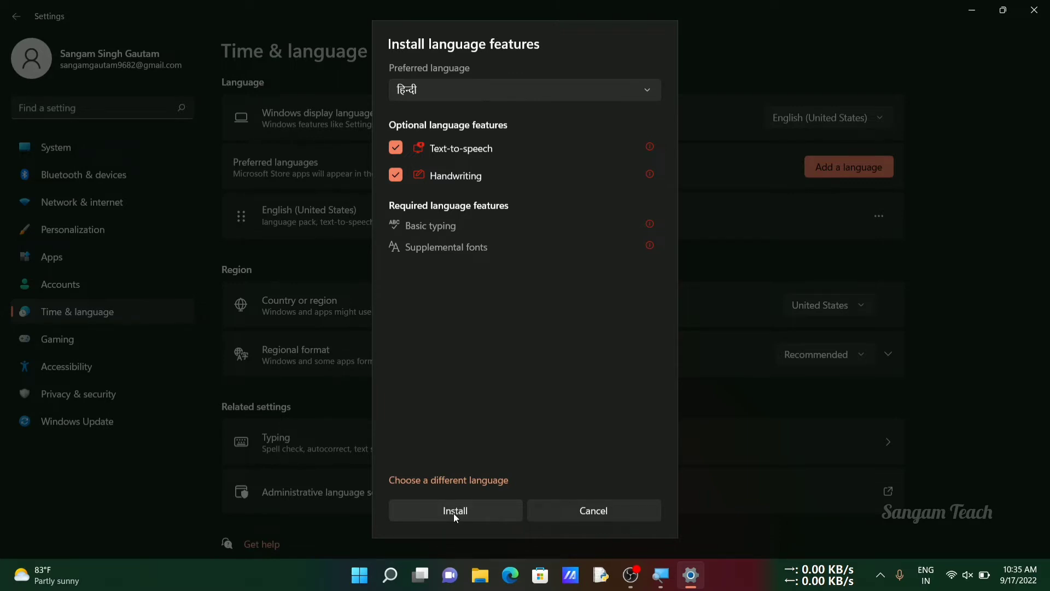
left_click(454, 511)
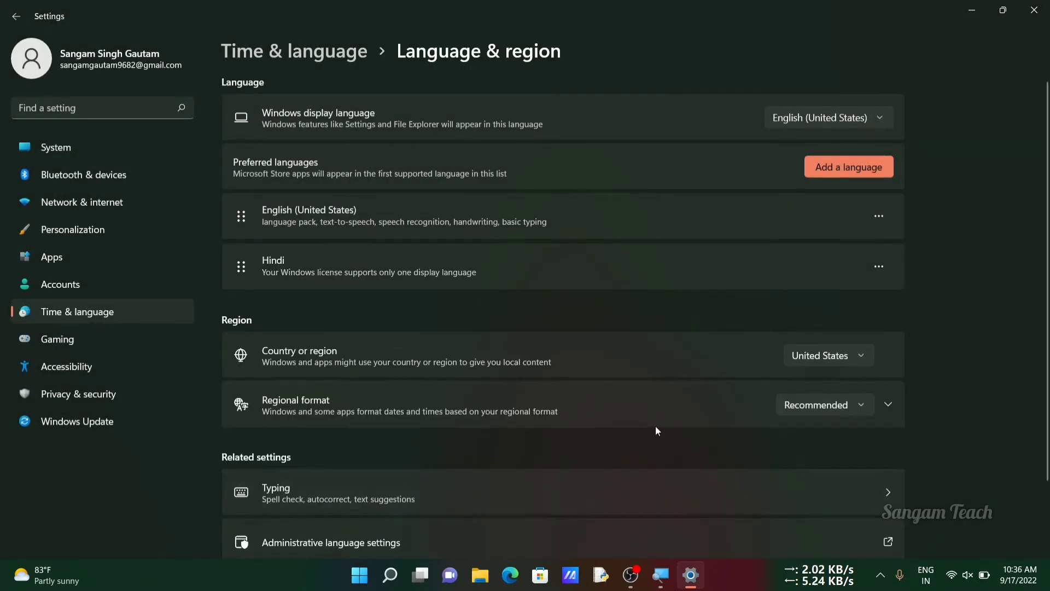
Add the Hindi Phonetic and Hindi (India) - Devanagari - INSCRIPT keyboards to the Hindi language options
left_click(878, 266)
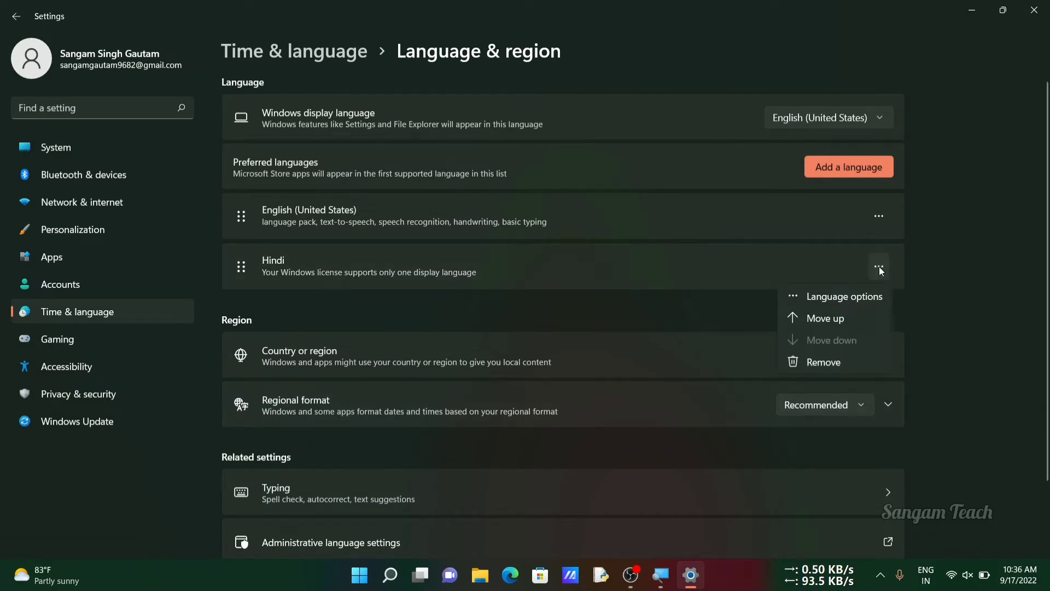
left_click(847, 296)
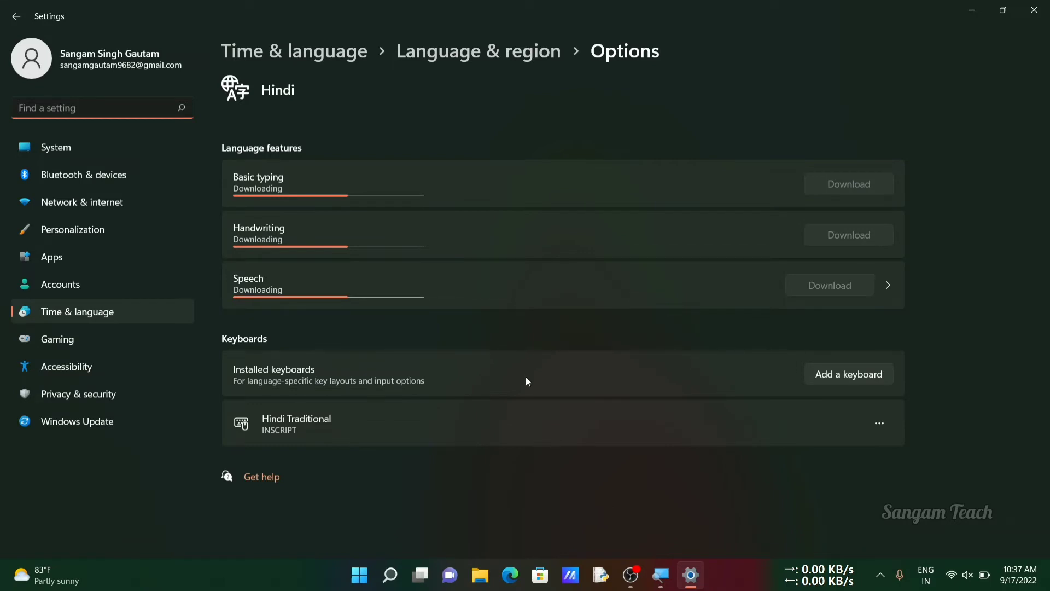
left_click(836, 379)
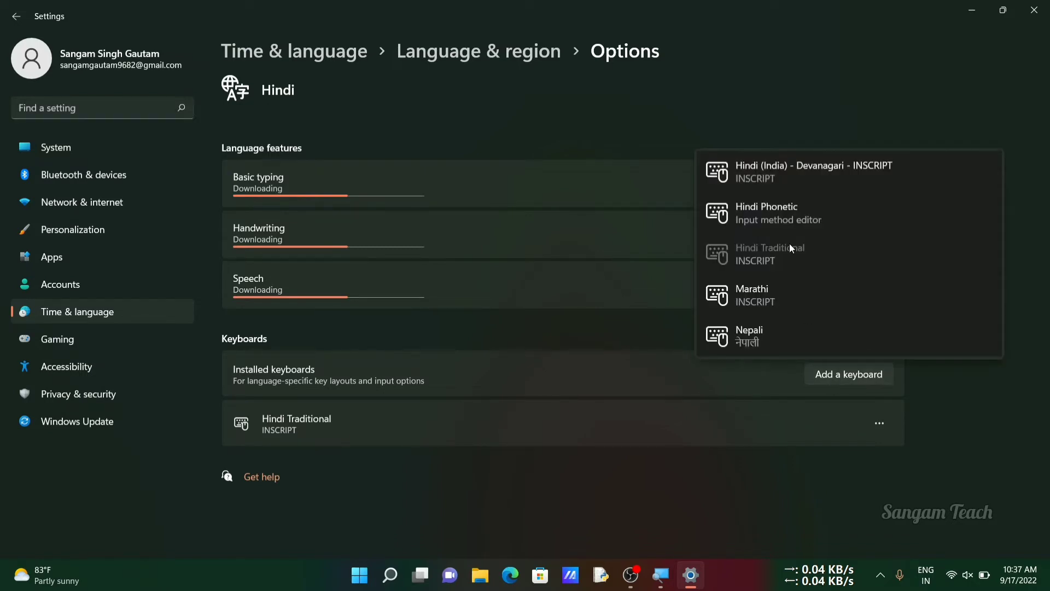
left_click(793, 214)
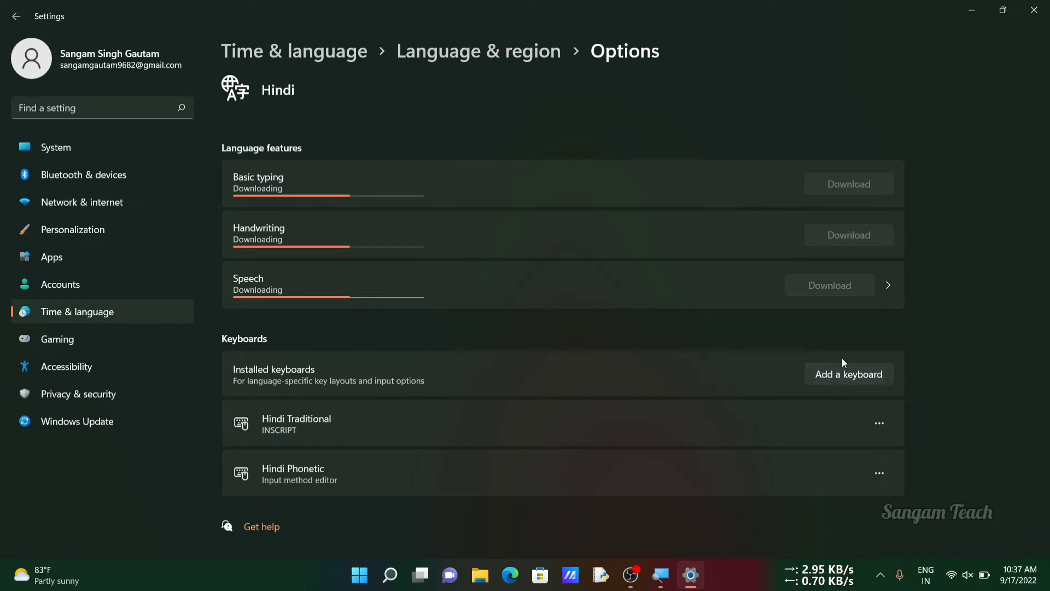
left_click(835, 376)
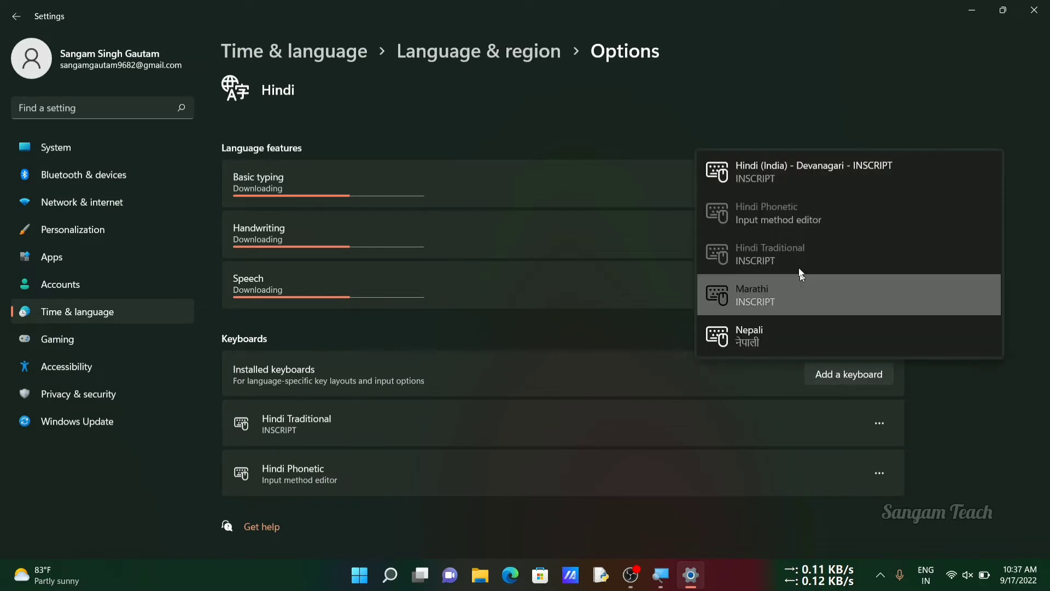
left_click(803, 176)
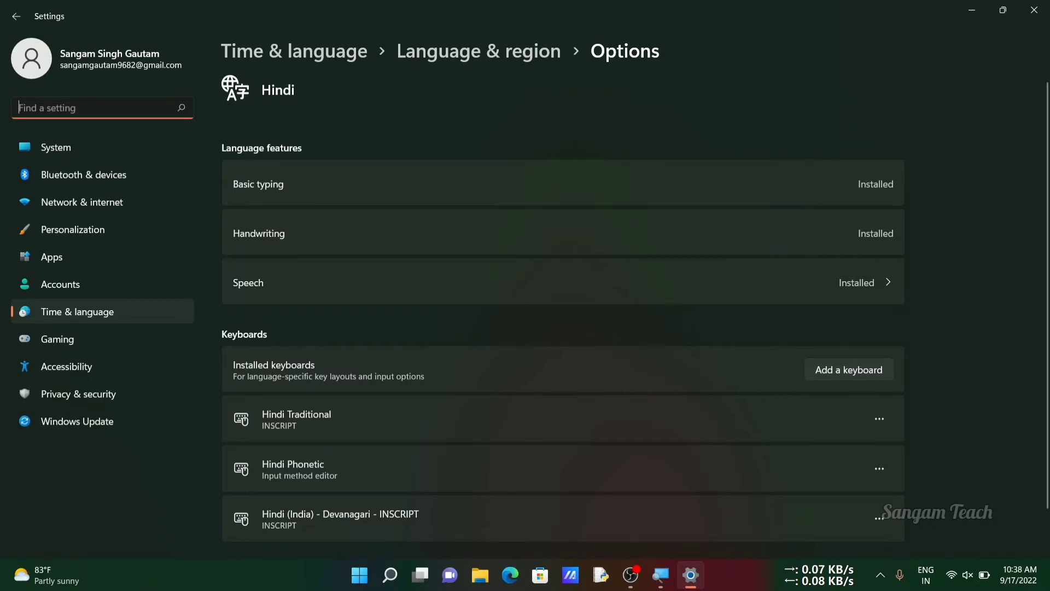
Search Windows for Paint and open the app
left_click(388, 574)
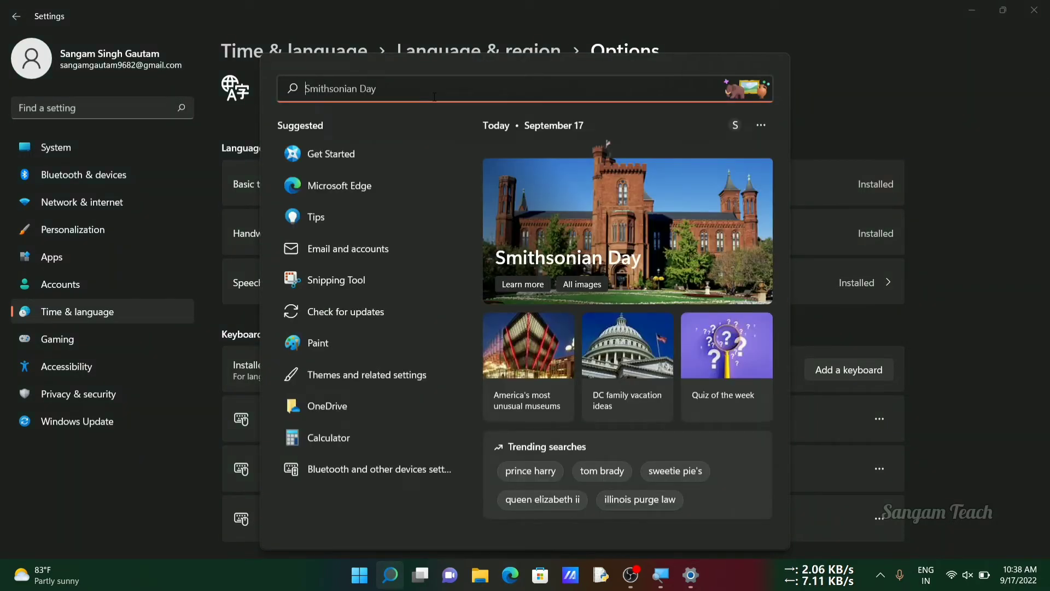
type("pri")
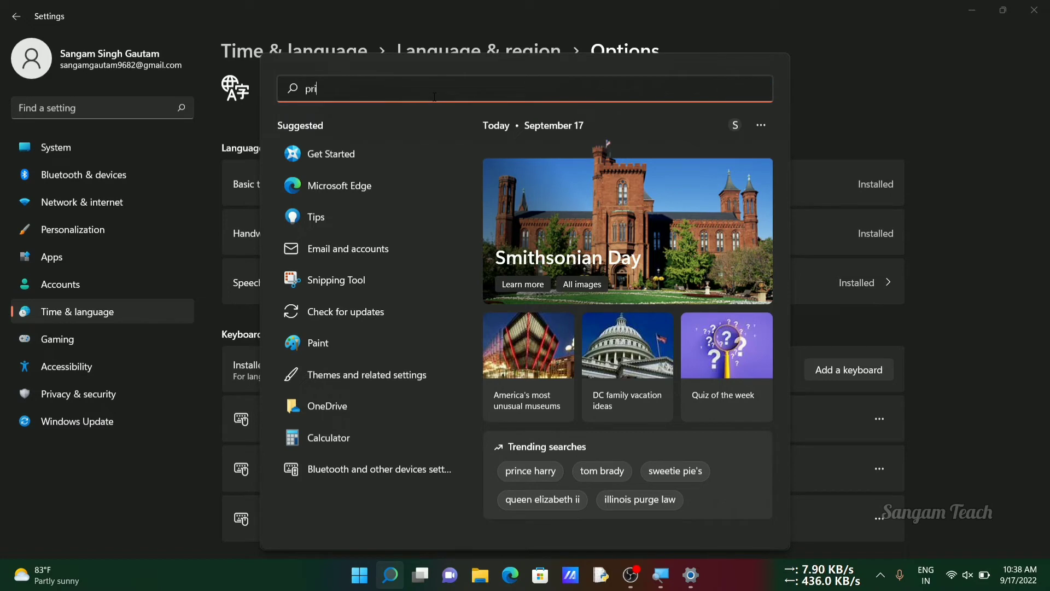
type("n")
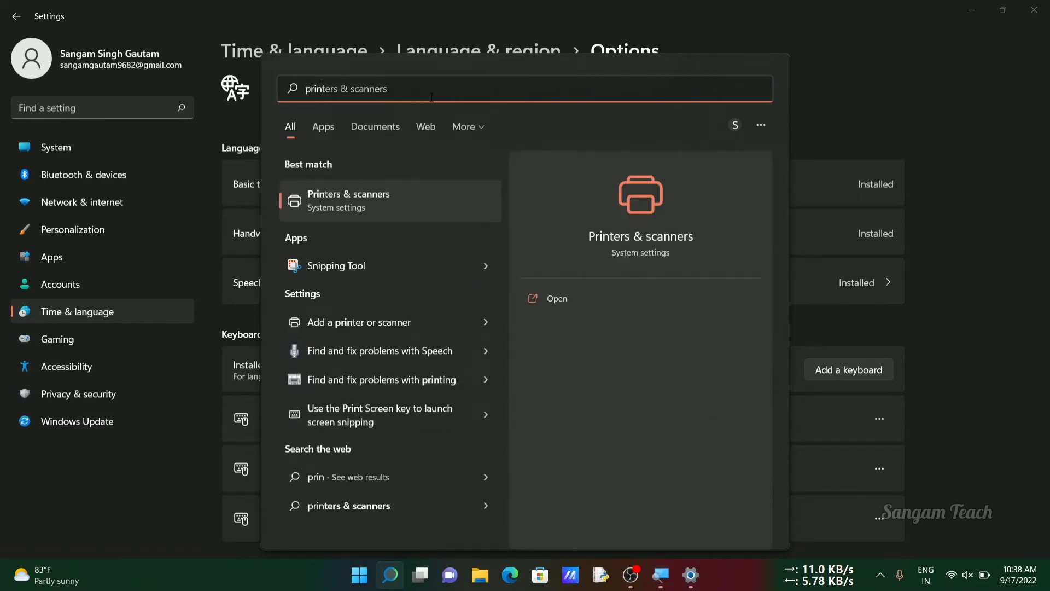
key("BackSpace")
key("BackSpace")
key("BackSpace")
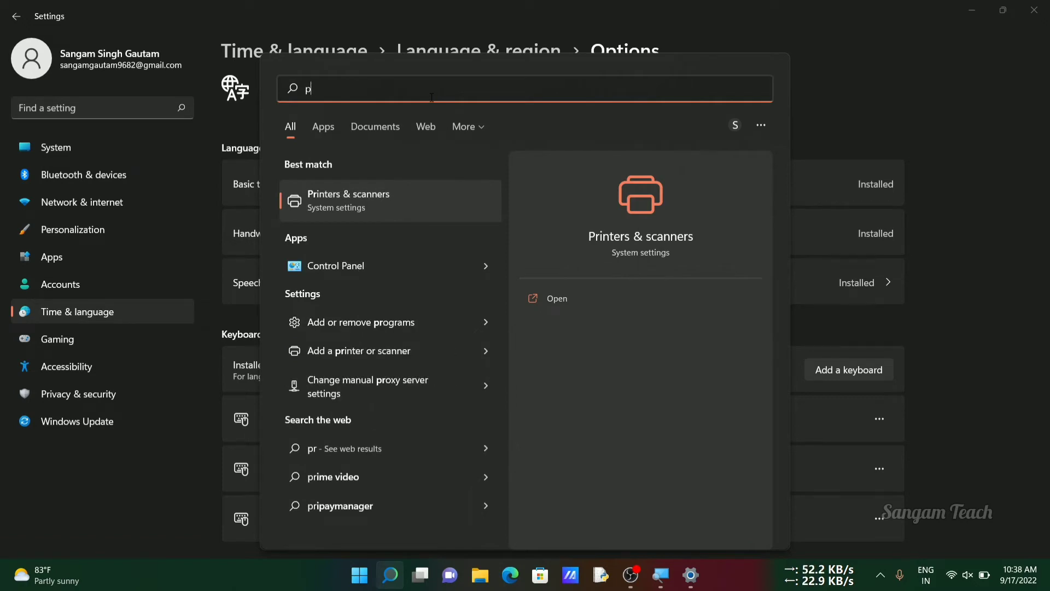
type("aint")
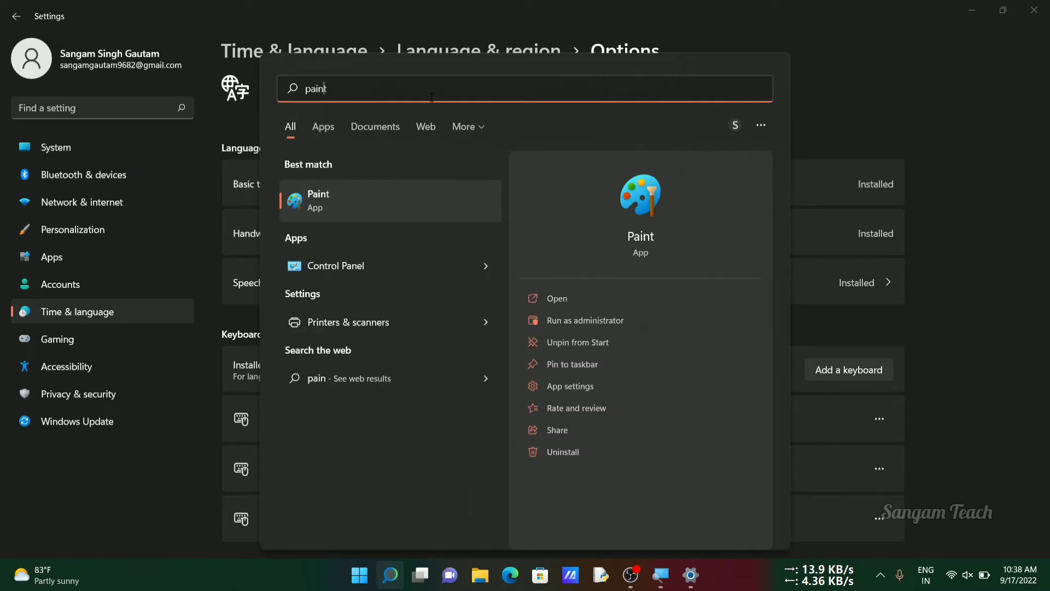
left_click(389, 218)
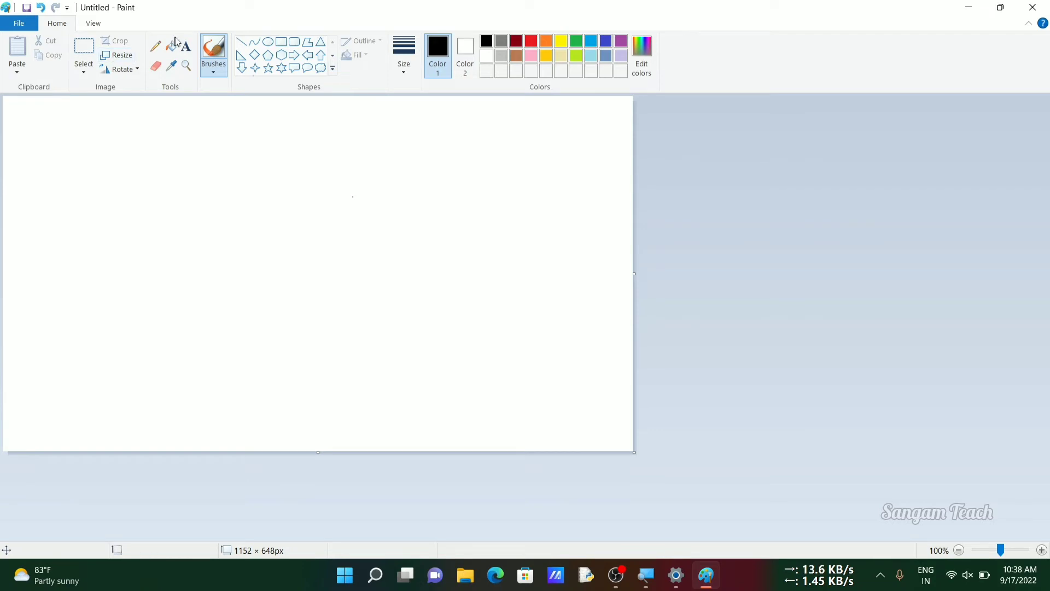
Place a text box near the canvas's upper-left corner and switch the keyboard layout to Hindi Phonetic
left_click(189, 47)
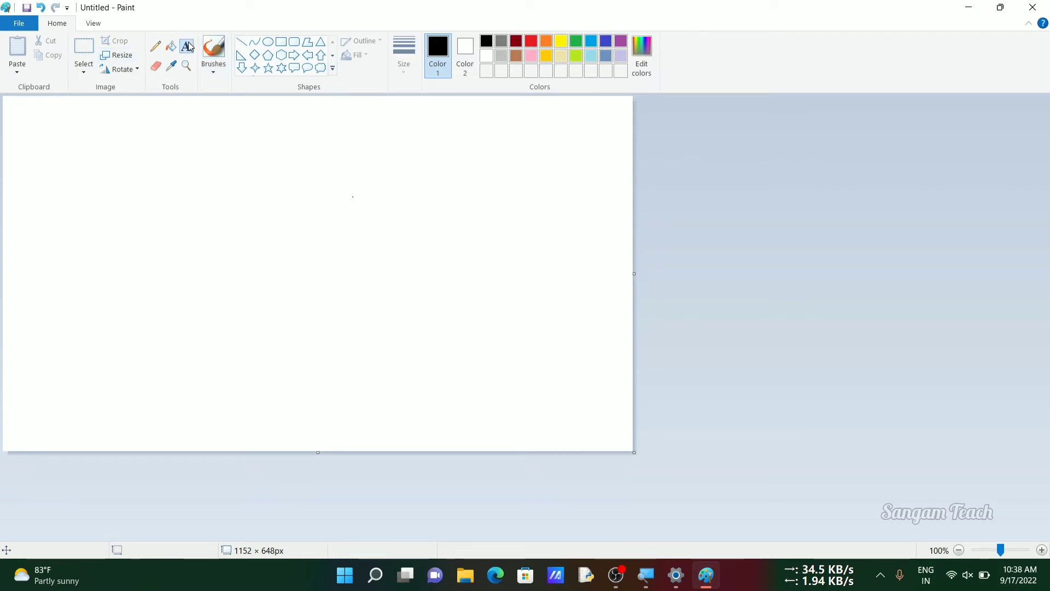
left_click(42, 152)
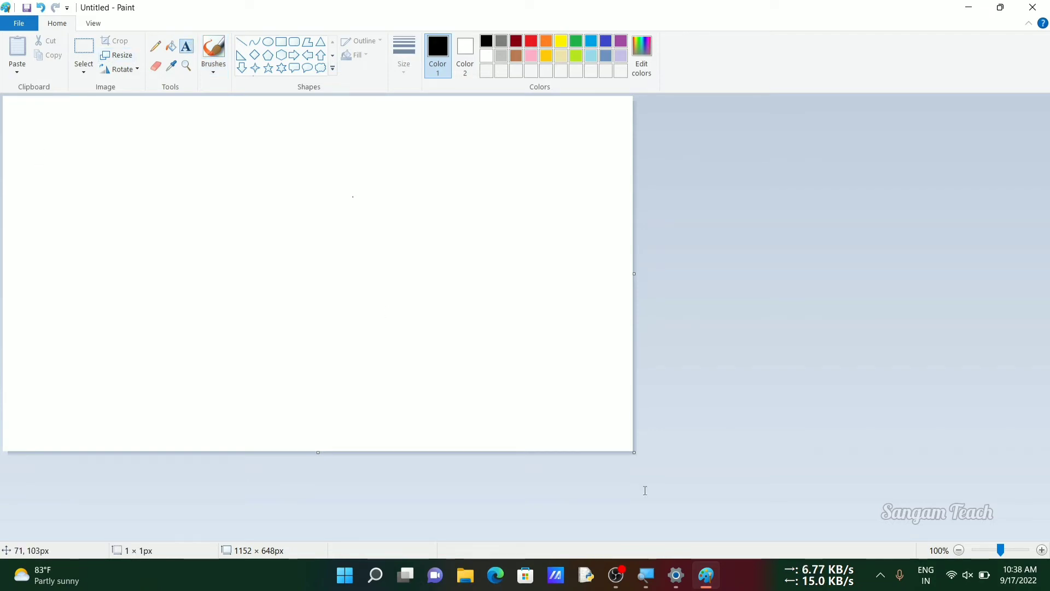
left_click(926, 575)
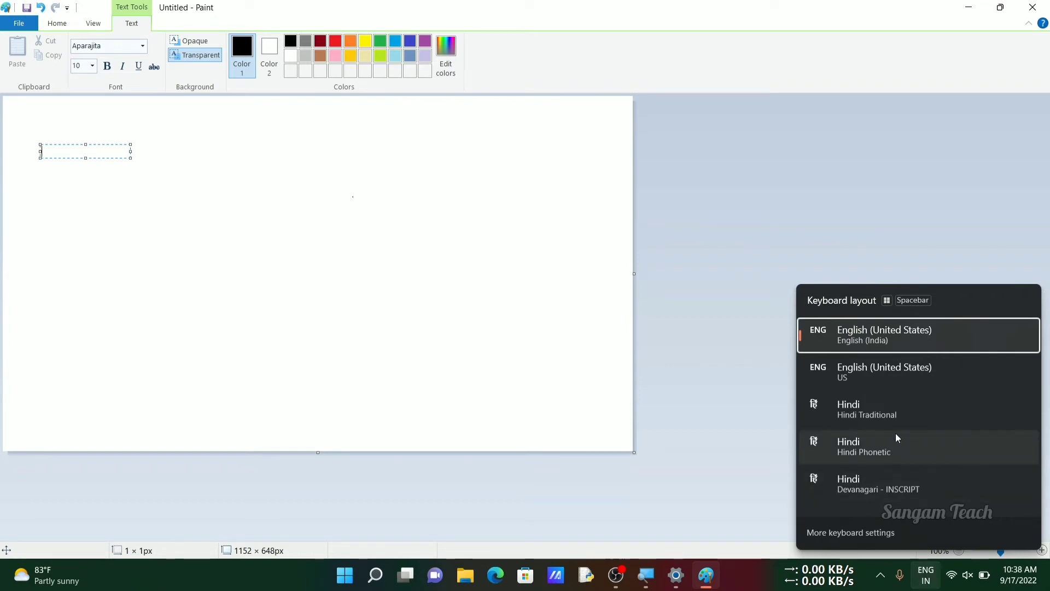
left_click(877, 444)
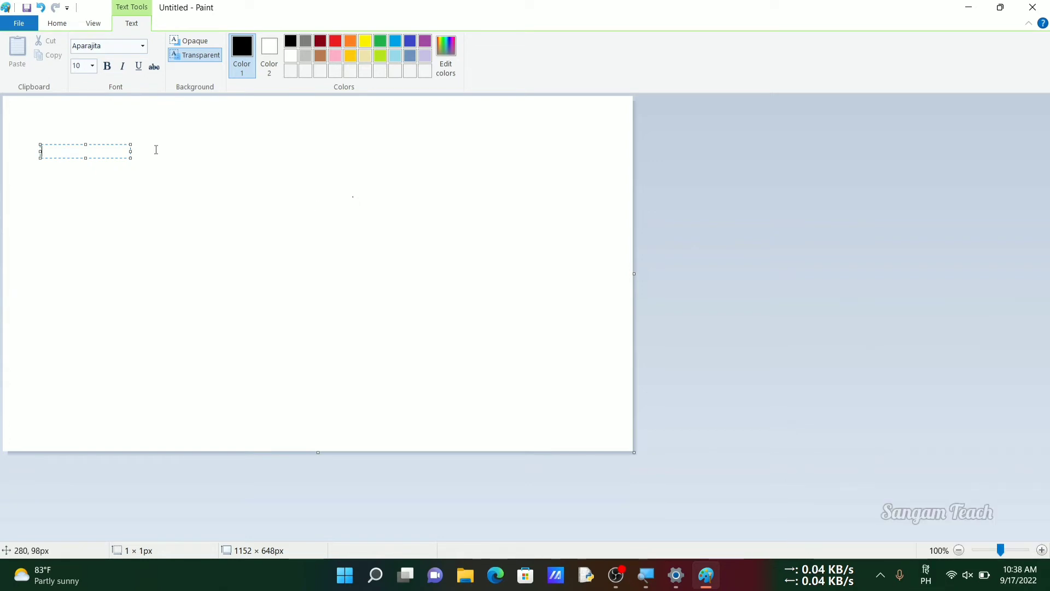
Write संगम in the text box by entering "sangam" phonetically and accepting the first Hindi suggestion, and commit the text to the canvas
type("saa")
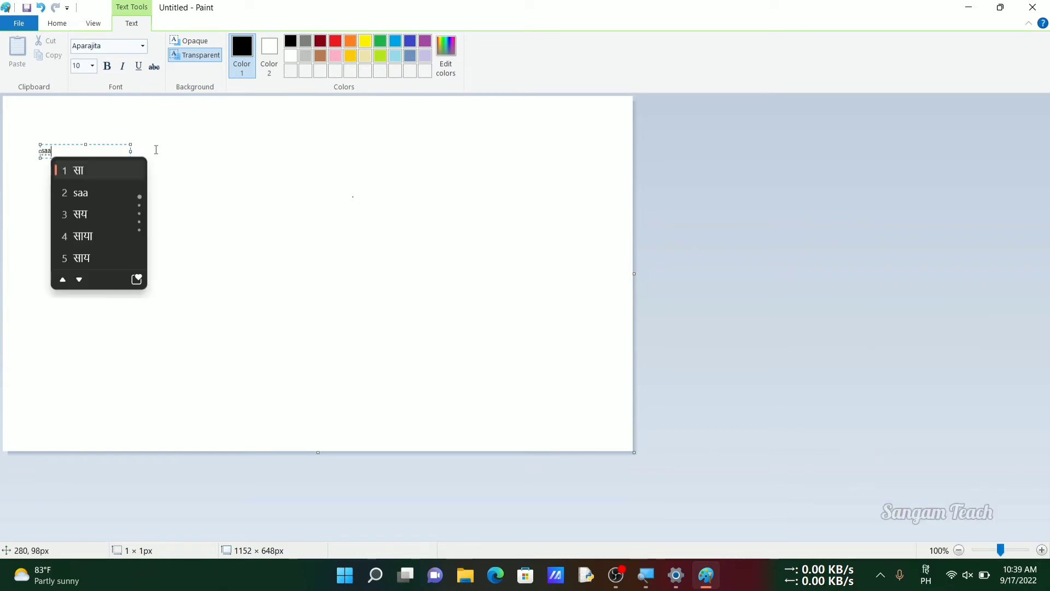
key("BackSpace")
key("BackSpace")
key("BackSpace")
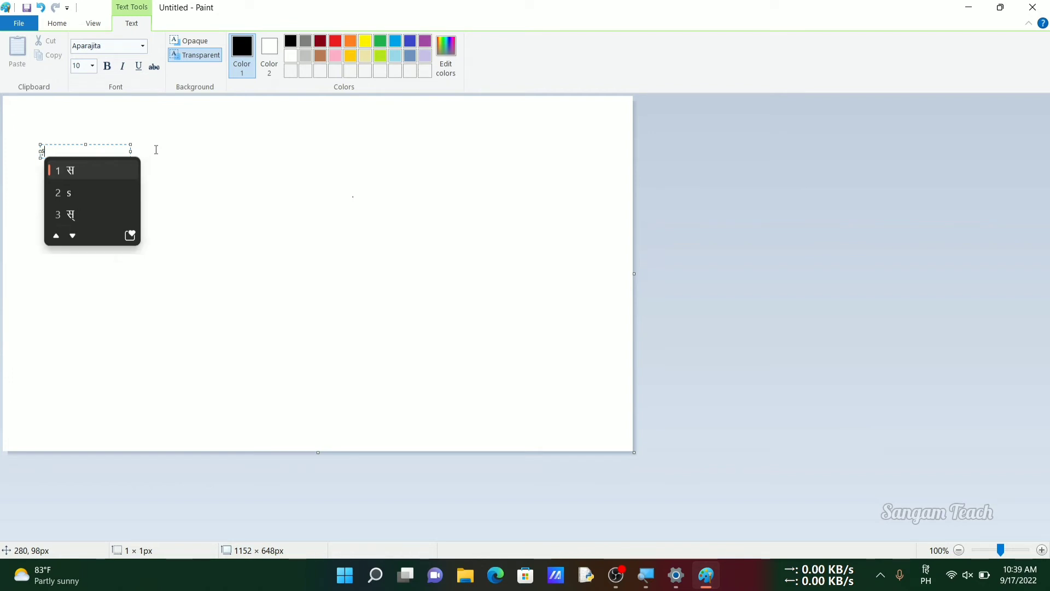
type("sangam")
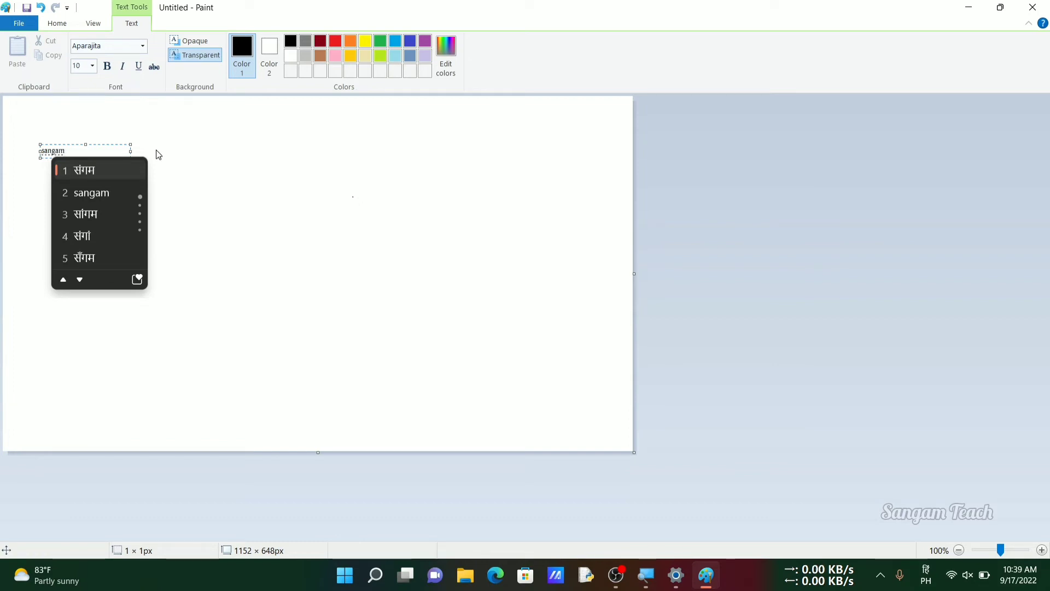
key("space")
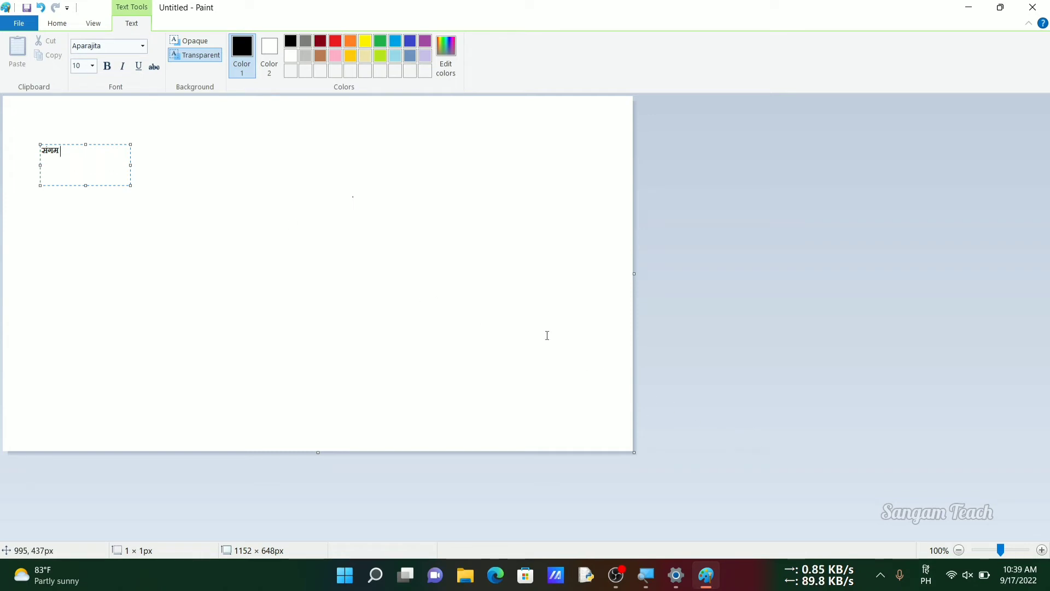
left_click(227, 246)
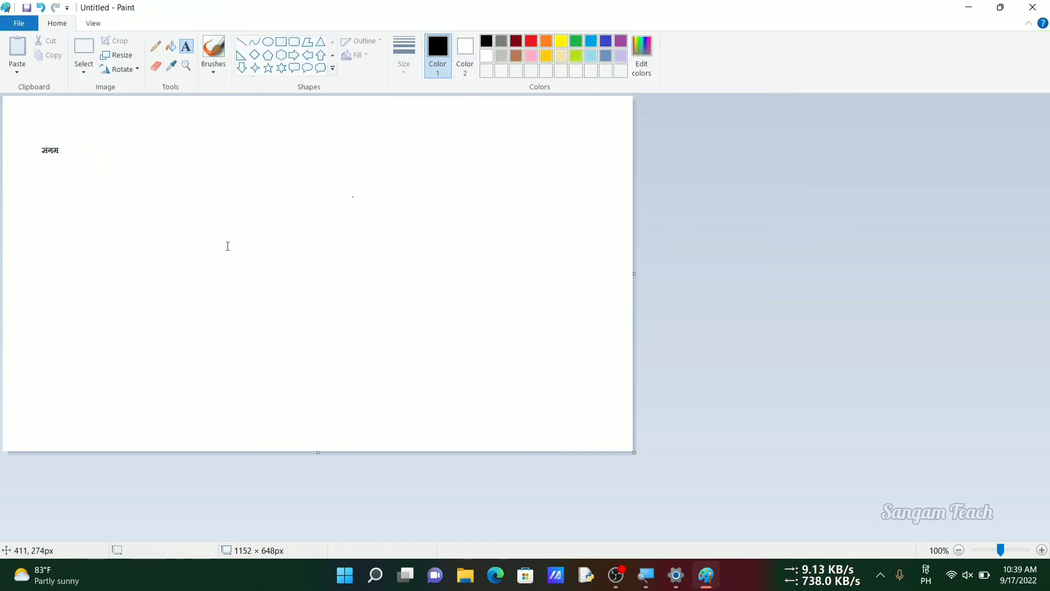
Add a second text box near the middle of the canvas reading संगम्म टीच, entered phonetically as "sangamm teach"
left_click(228, 246)
type("sa")
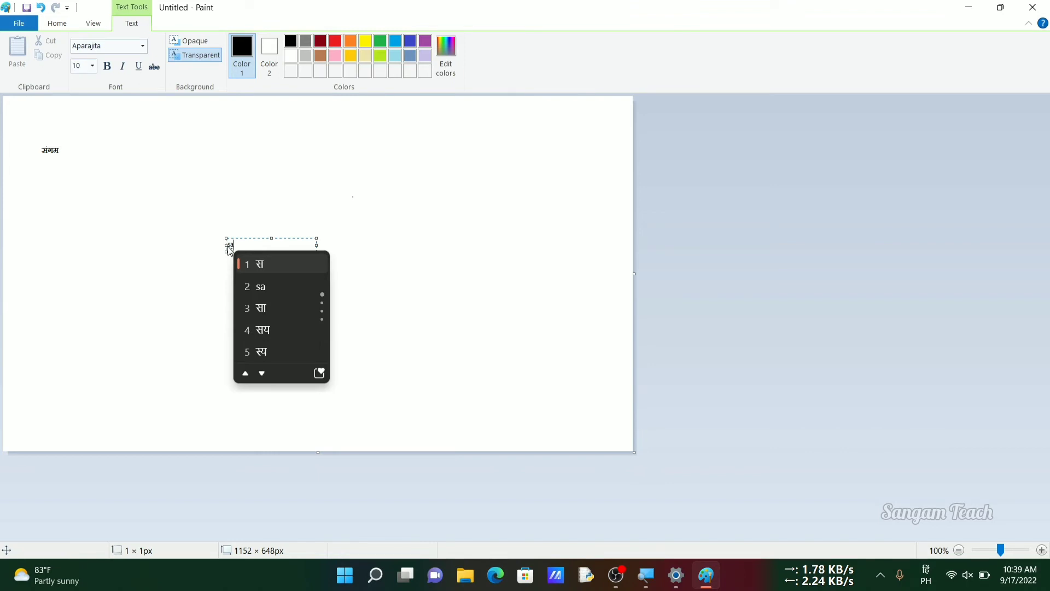
type("ngamm")
key("space")
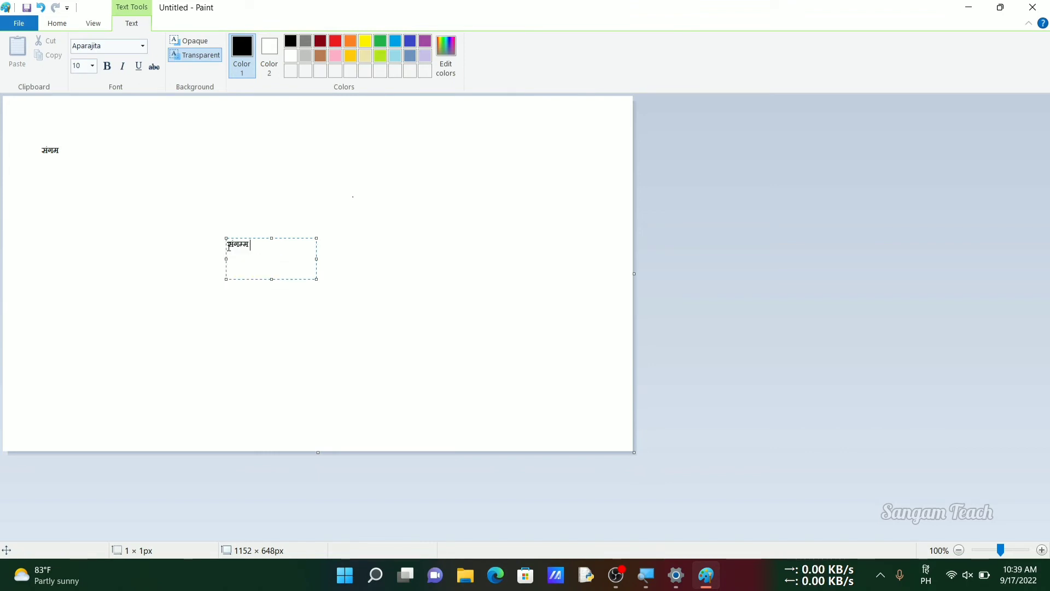
type("teach")
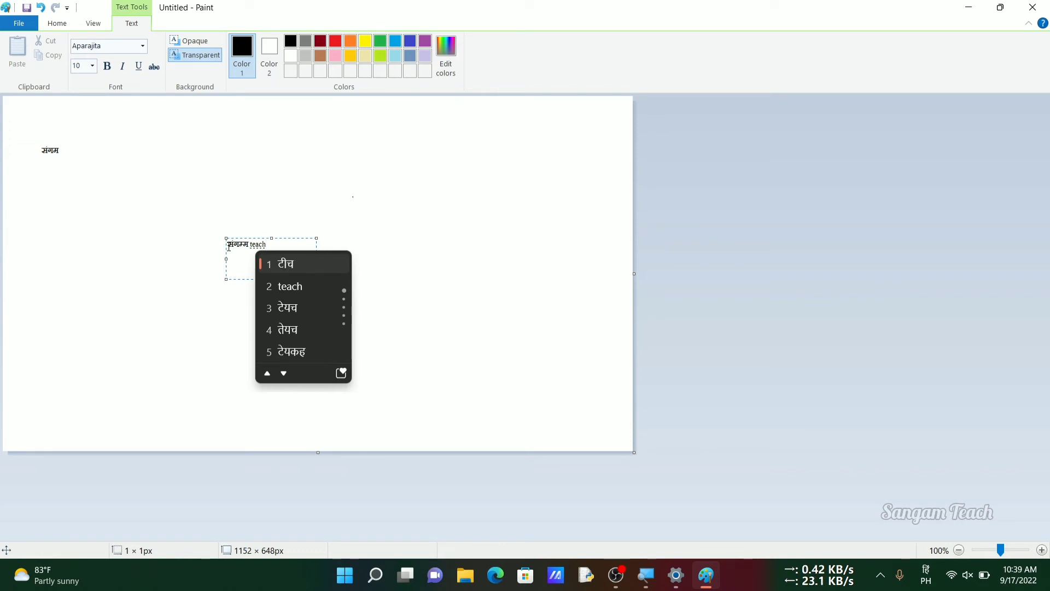
key("space")
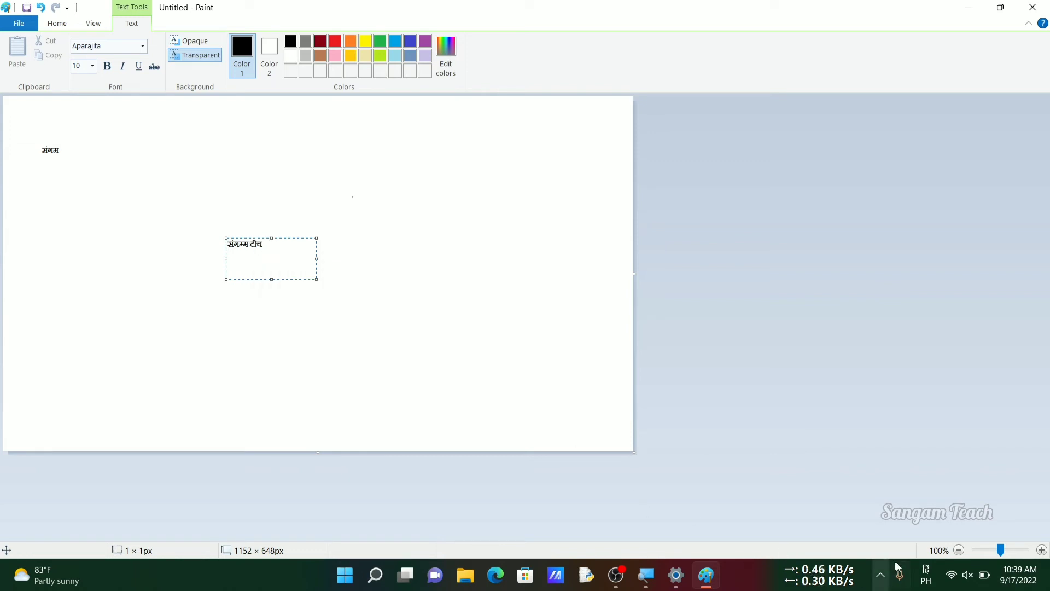
Switch the keyboard layout to Hindi Traditional and enter a run of Devanagari vowel signs in a new text box in the canvas's lower-right area
left_click(927, 576)
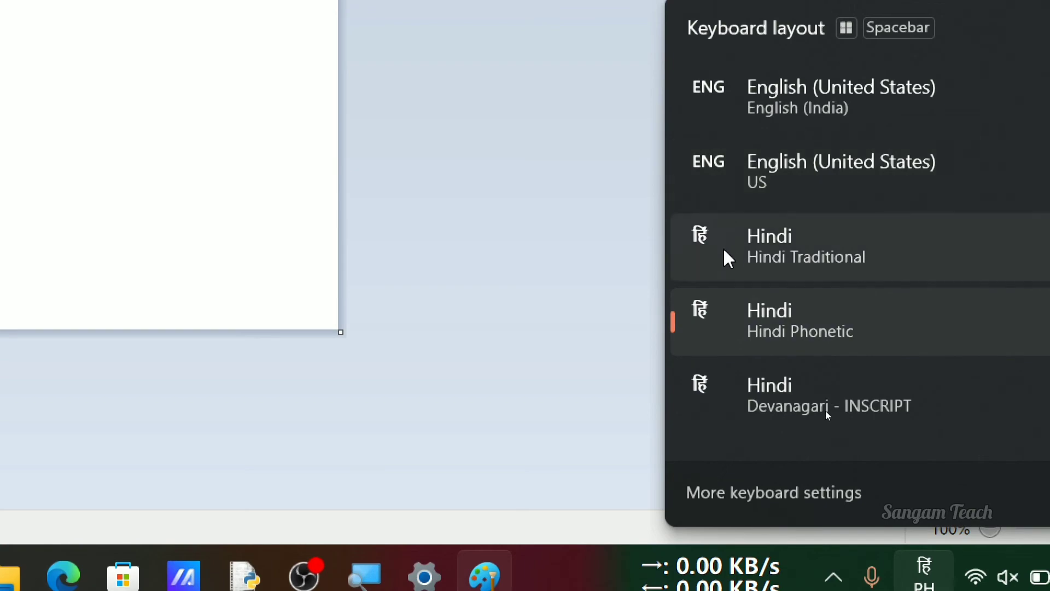
left_click(749, 254)
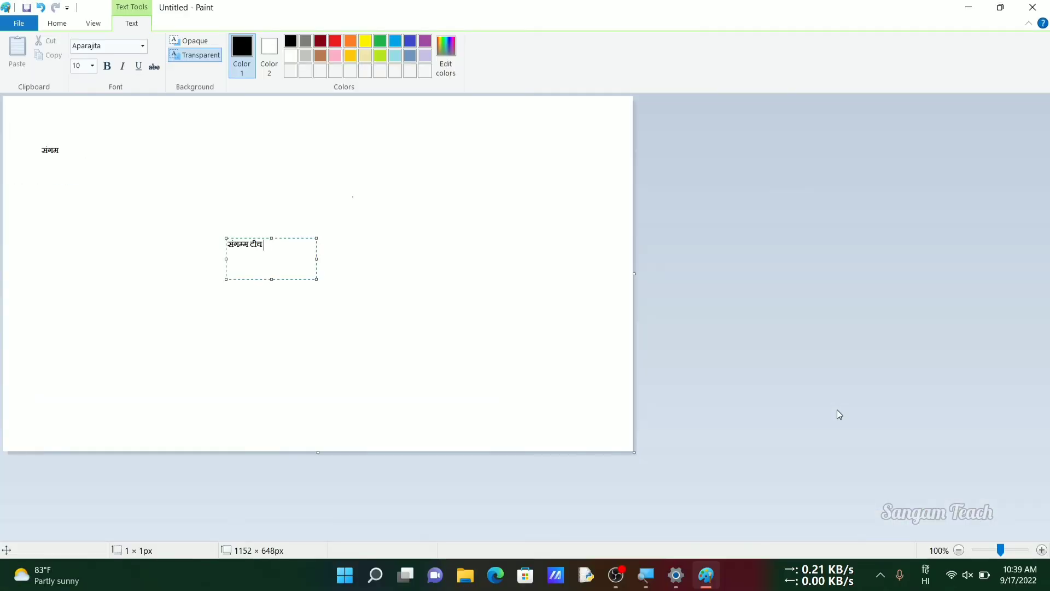
left_click(494, 371)
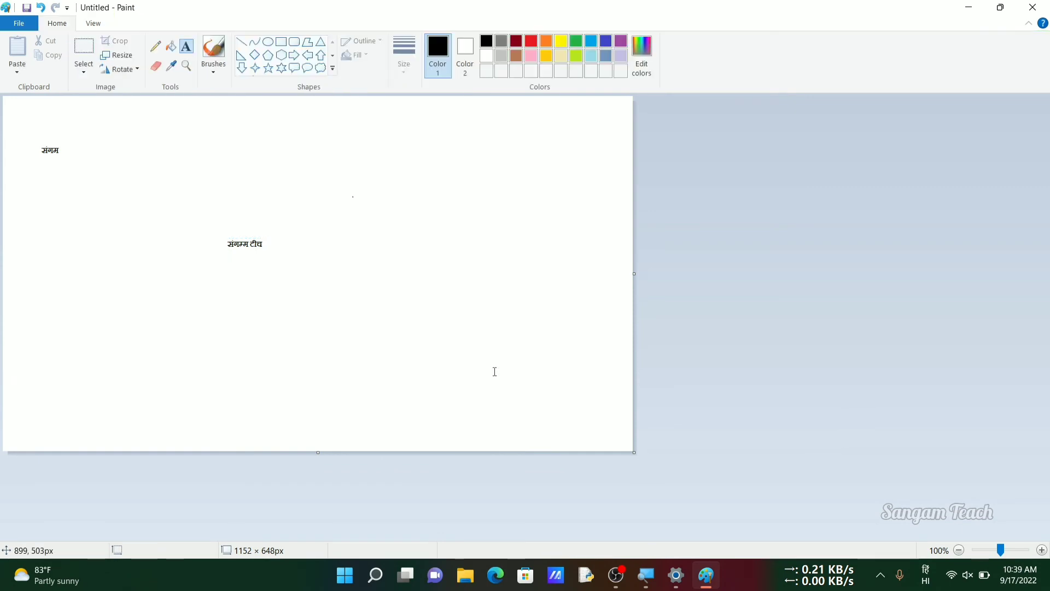
left_click(396, 322)
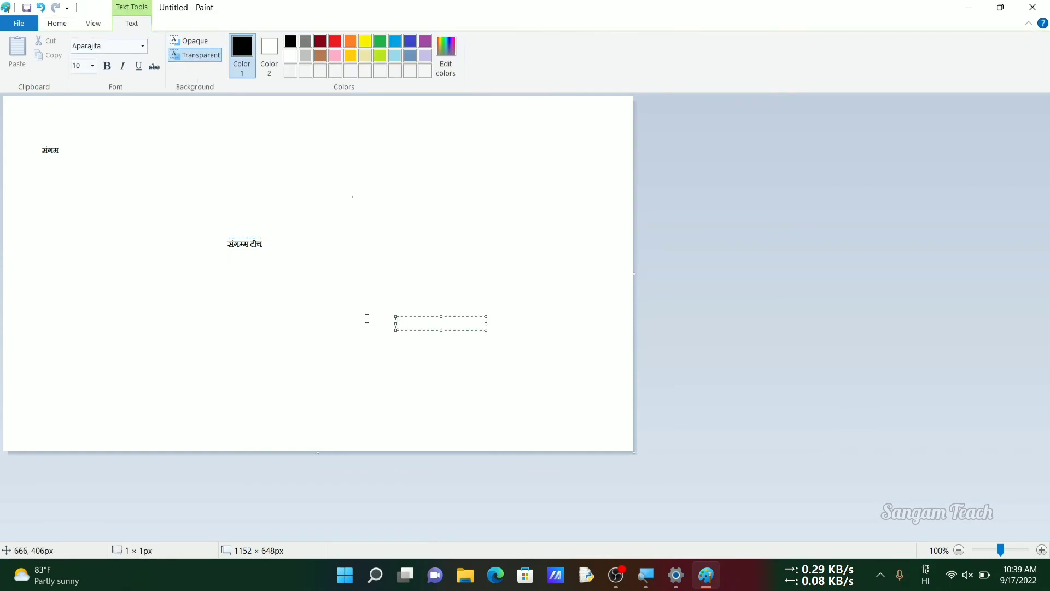
type("ाोो्ैाोोा")
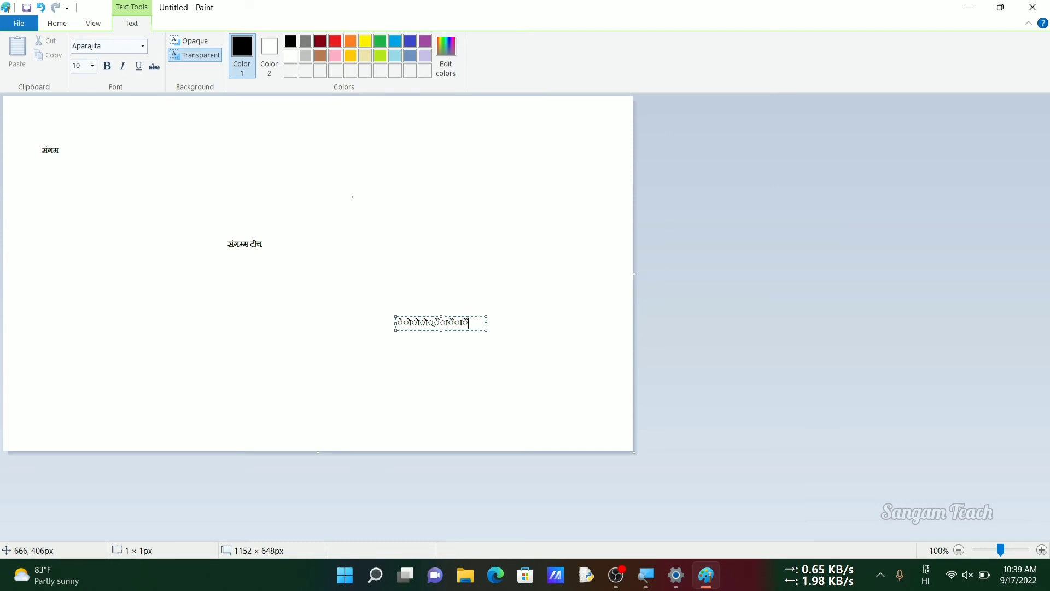